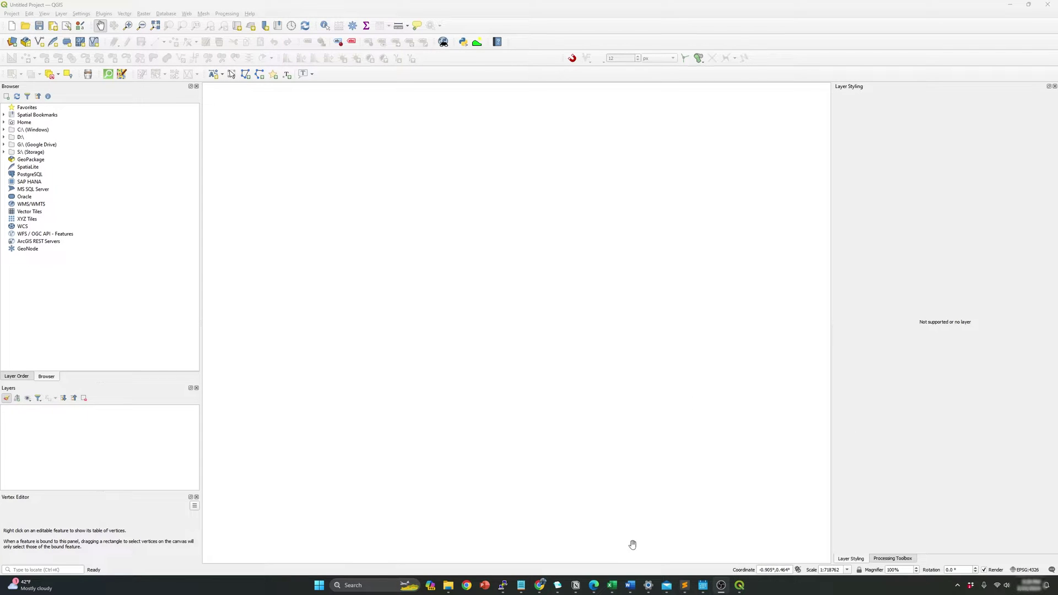
- Copy the Google Maps tile URL on line 16 of the Sublime Text script and go back to QGIS
{"action": "left_click", "coordinate": [684, 585]}
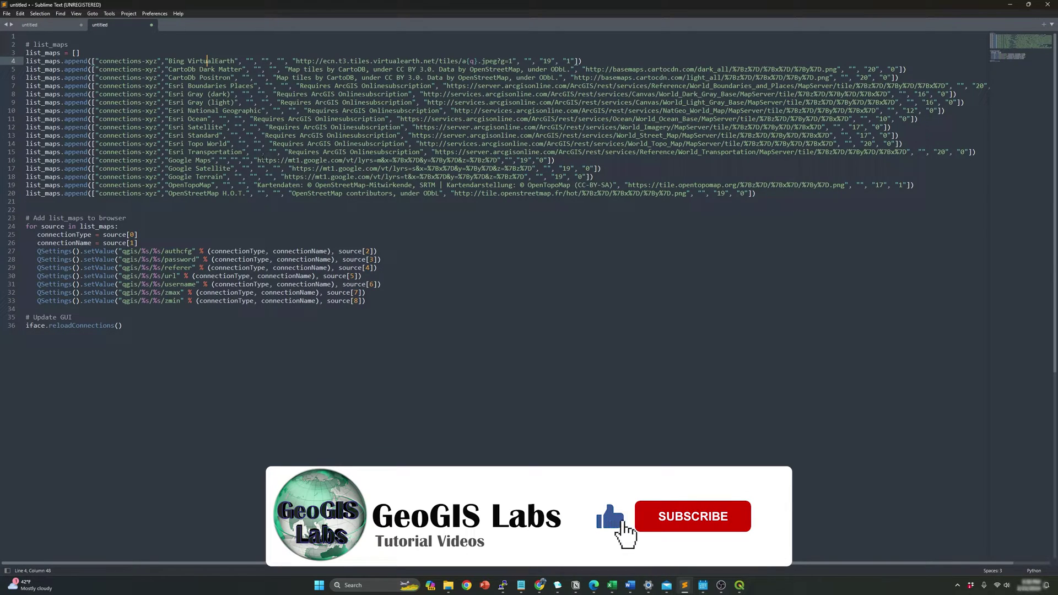
{"action": "left_click_drag", "start_coordinate": [257, 160], "coordinate": [497, 159]}
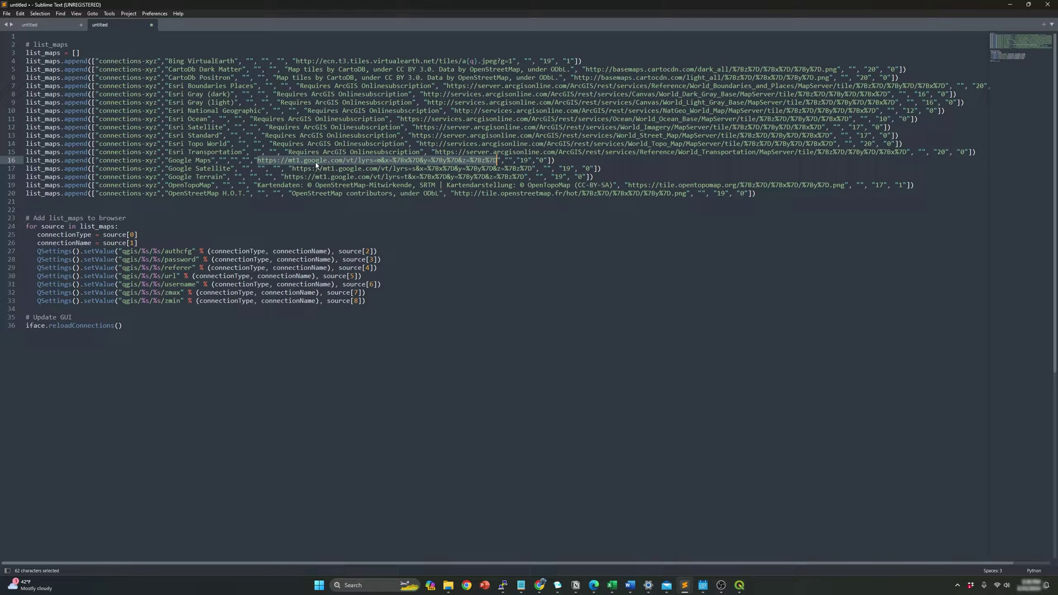
{"action": "key", "text": "ctrl+c"}
{"action": "left_click", "coordinate": [1012, 8]}
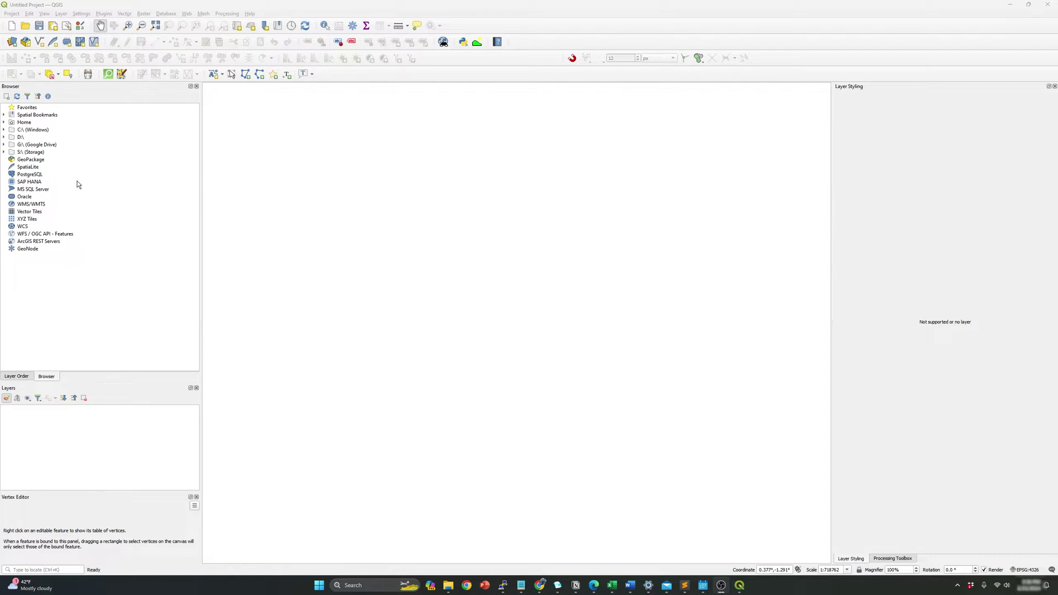
- Create a new XYZ Tiles connection with the copied Google tiles URL
{"action": "right_click", "coordinate": [28, 219]}
{"action": "left_click", "coordinate": [58, 226]}
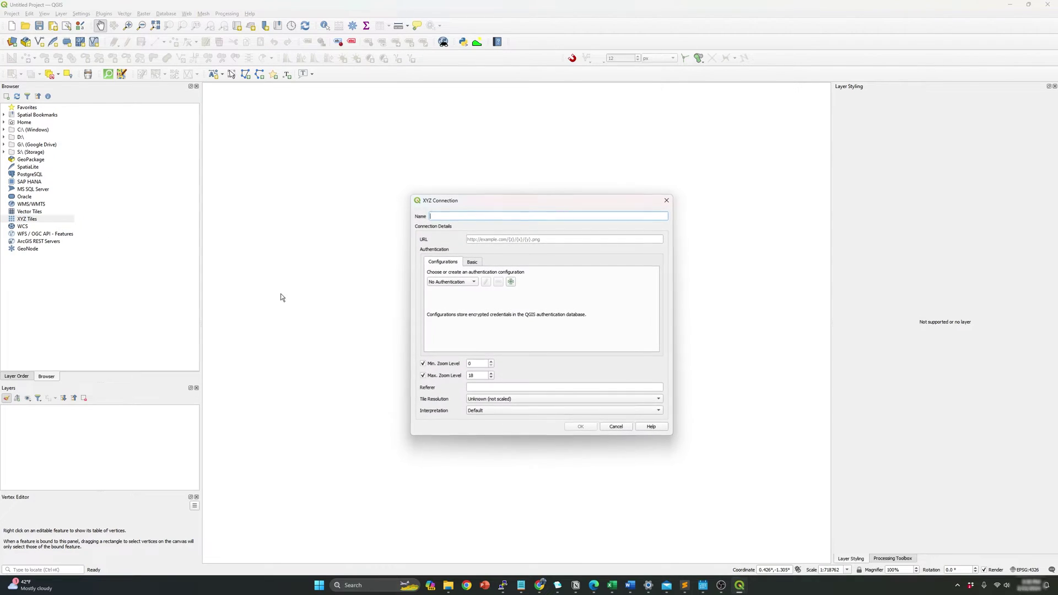
{"action": "left_click", "coordinate": [521, 240]}
{"action": "key", "text": "ctrl+v"}
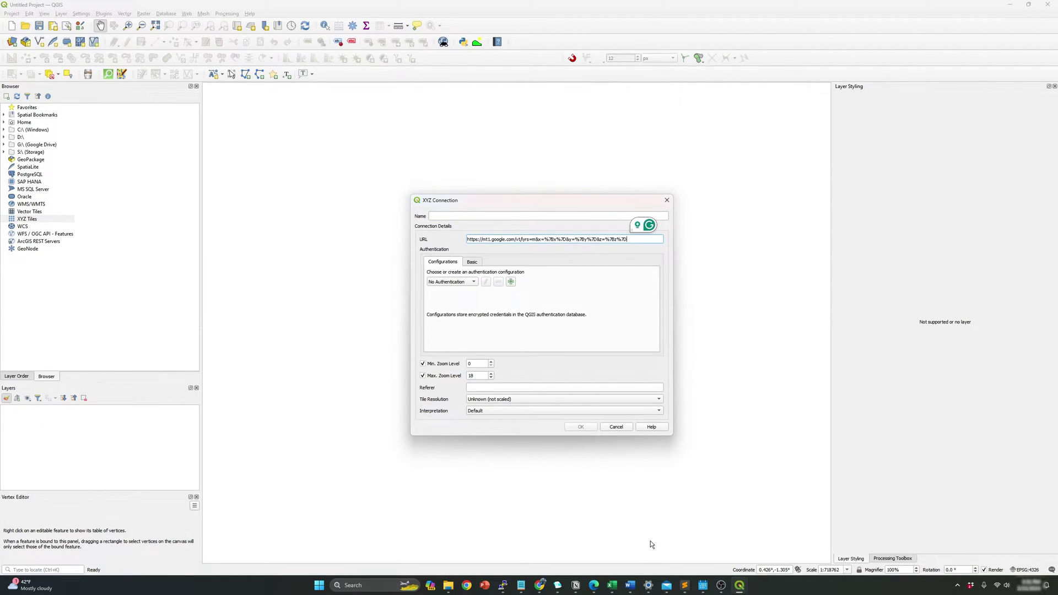
- Name the connection 'Google Maps', copied from line 16 of the script
{"action": "left_click", "coordinate": [684, 585]}
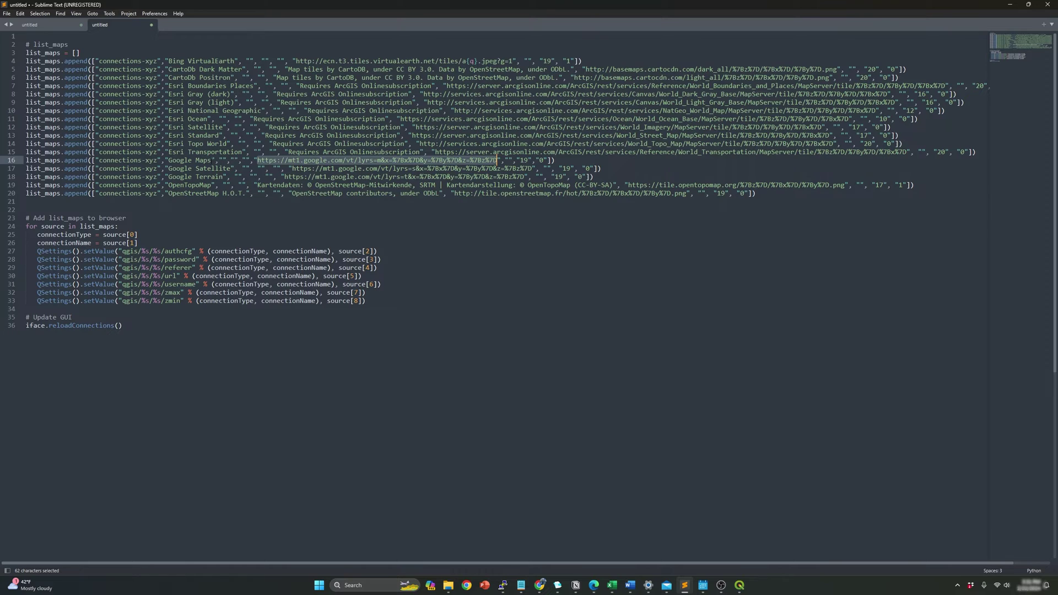
{"action": "left_click_drag", "start_coordinate": [212, 160], "coordinate": [168, 160]}
{"action": "key", "text": "ctrl+c"}
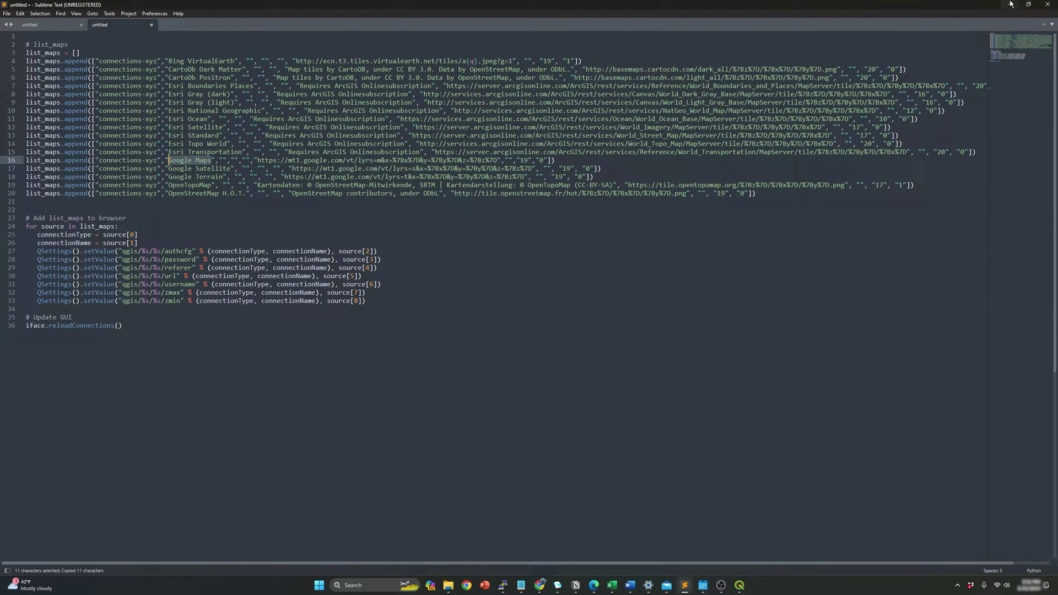
{"action": "left_click", "coordinate": [1010, 4]}
{"action": "left_click", "coordinate": [473, 216]}
{"action": "key", "text": "ctrl+v"}
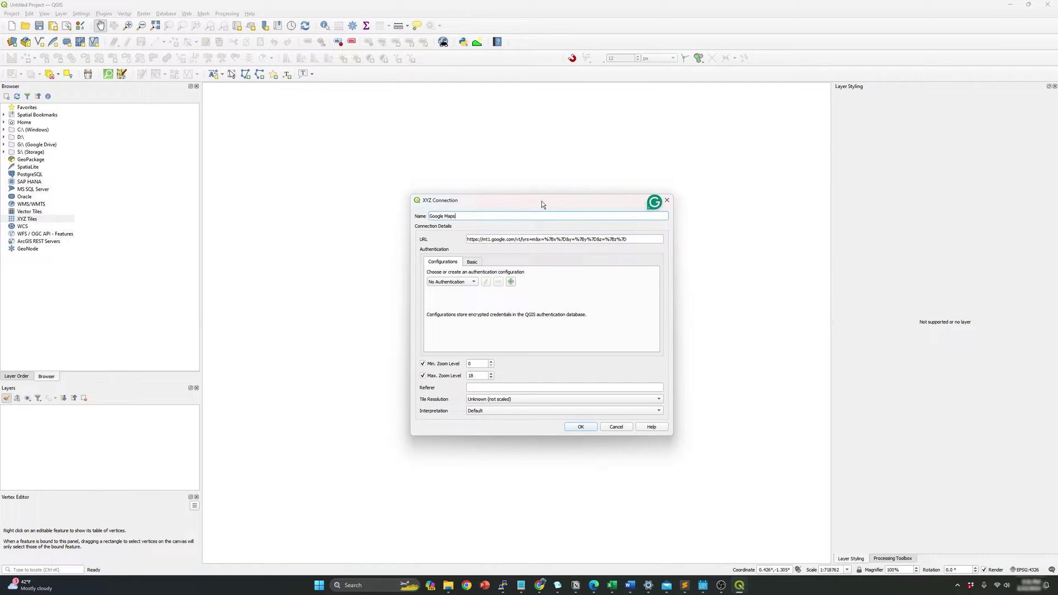
- Set the connection's maximum zoom level to 19 and save it
{"action": "left_click_drag", "start_coordinate": [542, 204], "coordinate": [540, 107]}
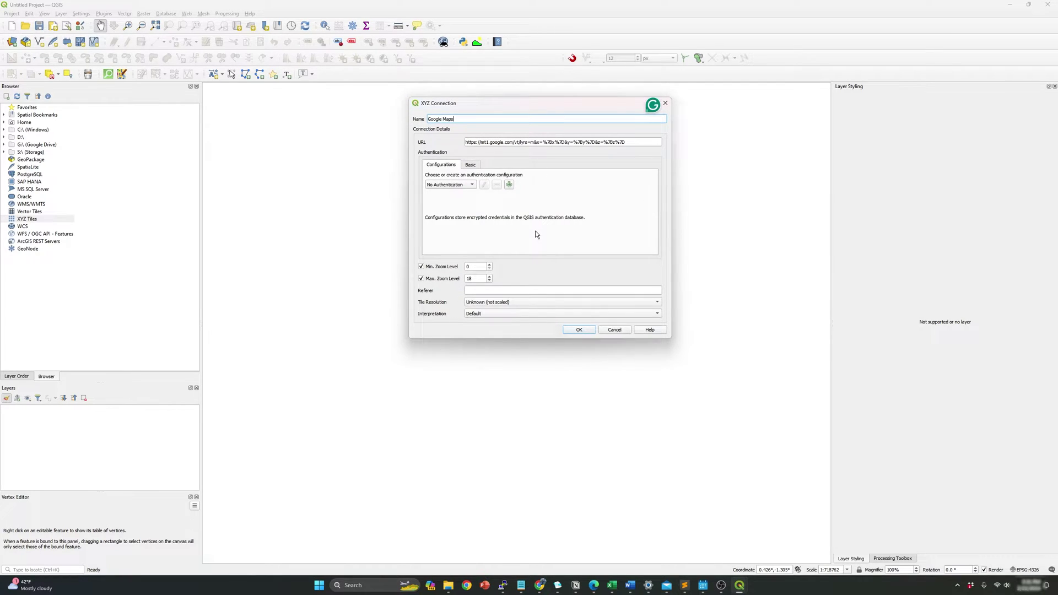
{"action": "left_click", "coordinate": [684, 587]}
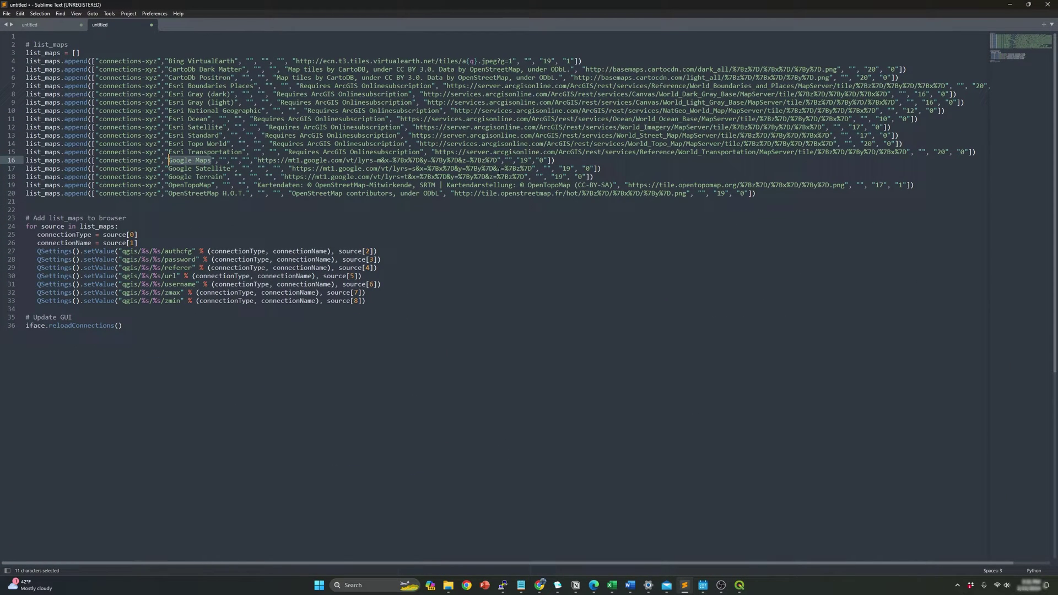
{"action": "left_click_drag", "start_coordinate": [519, 160], "coordinate": [532, 161]}
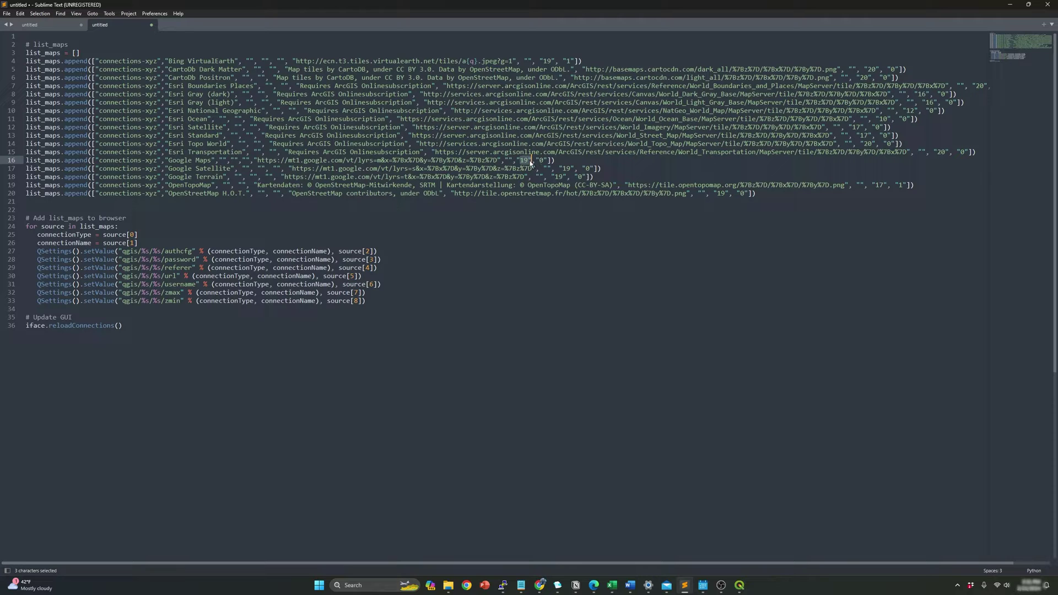
{"action": "left_click", "coordinate": [1010, 4]}
{"action": "left_click", "coordinate": [489, 278]}
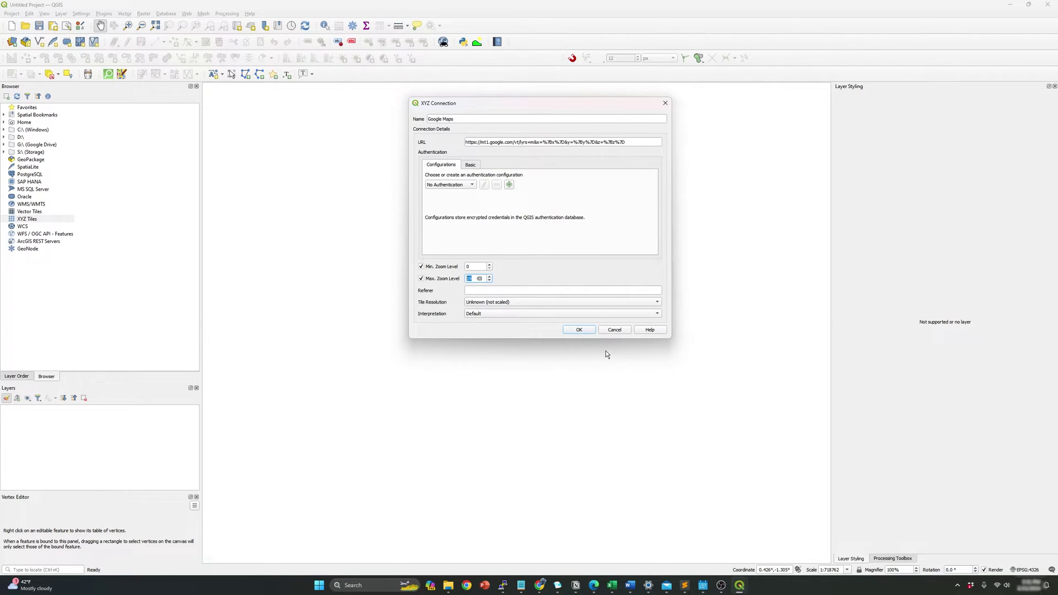
{"action": "left_click", "coordinate": [580, 329]}
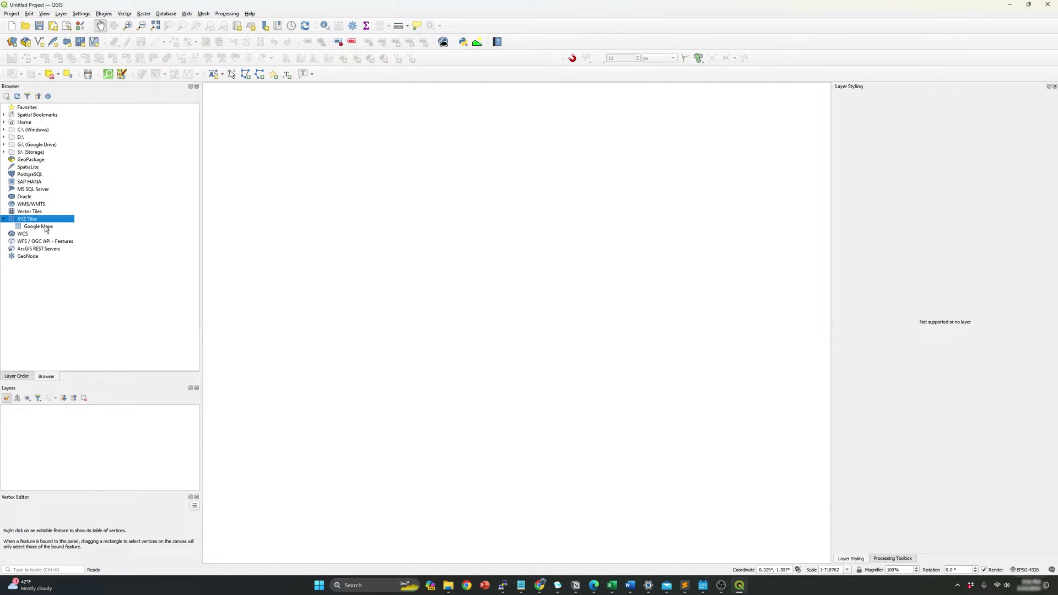
- Add the Google Maps connection to the Layers panel and zoom into the world basemap
{"action": "mouse_move", "coordinate": [45, 230]}
{"action": "left_mouse_down"}
{"action": "mouse_move", "coordinate": [76, 236]}
{"action": "mouse_move", "coordinate": [168, 326]}
{"action": "mouse_move", "coordinate": [160, 444]}
{"action": "mouse_move", "coordinate": [97, 440]}
{"action": "mouse_move", "coordinate": [117, 447]}
{"action": "left_mouse_up"}
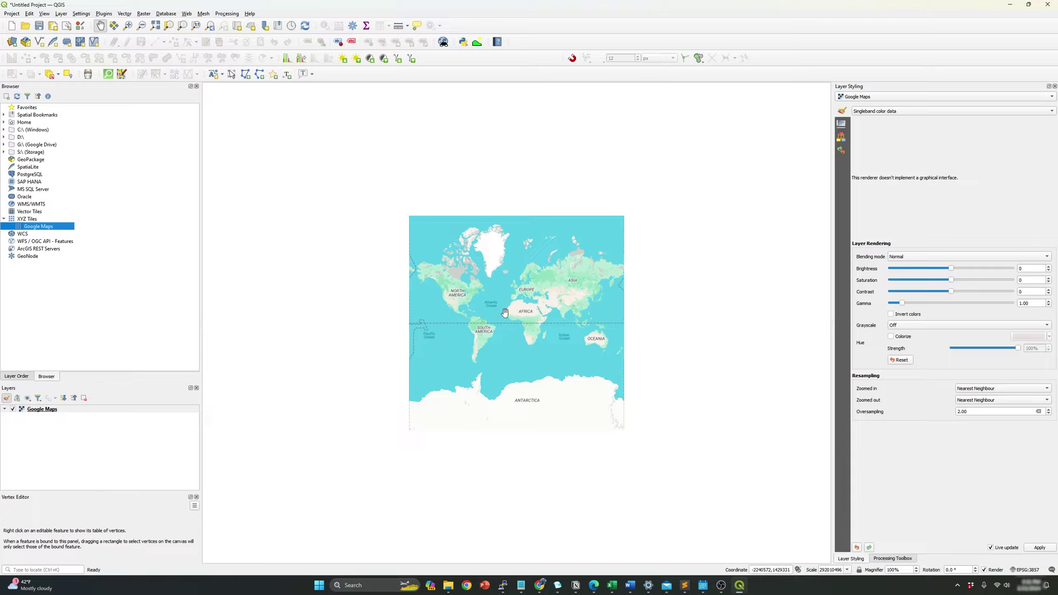
{"action": "scroll", "coordinate": [505, 312], "scroll_direction": "up", "scroll_amount": 1}
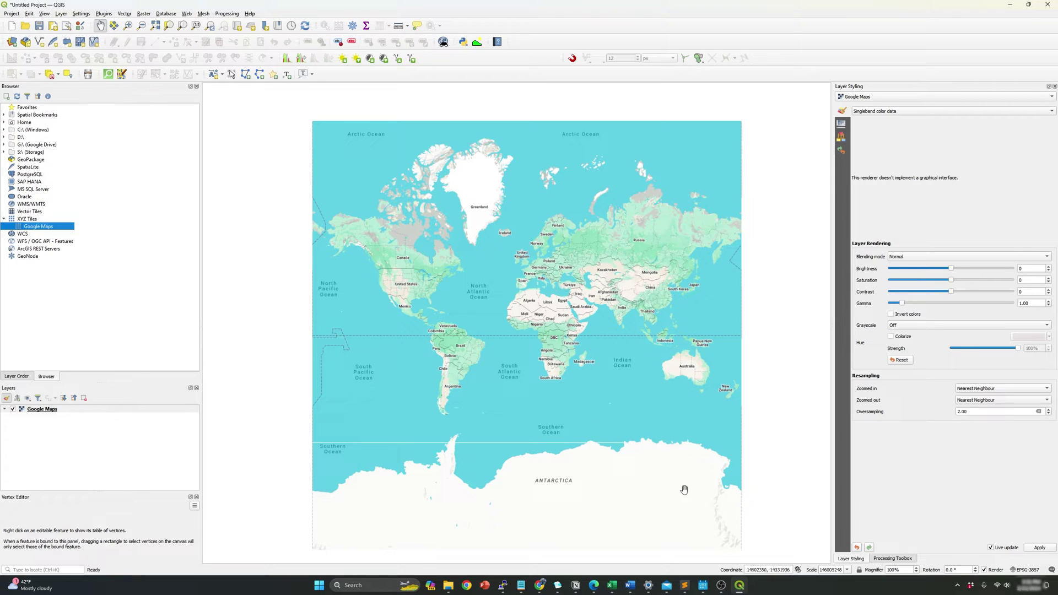
- Set the project CRS to WGS 84
{"action": "left_click", "coordinate": [1029, 570]}
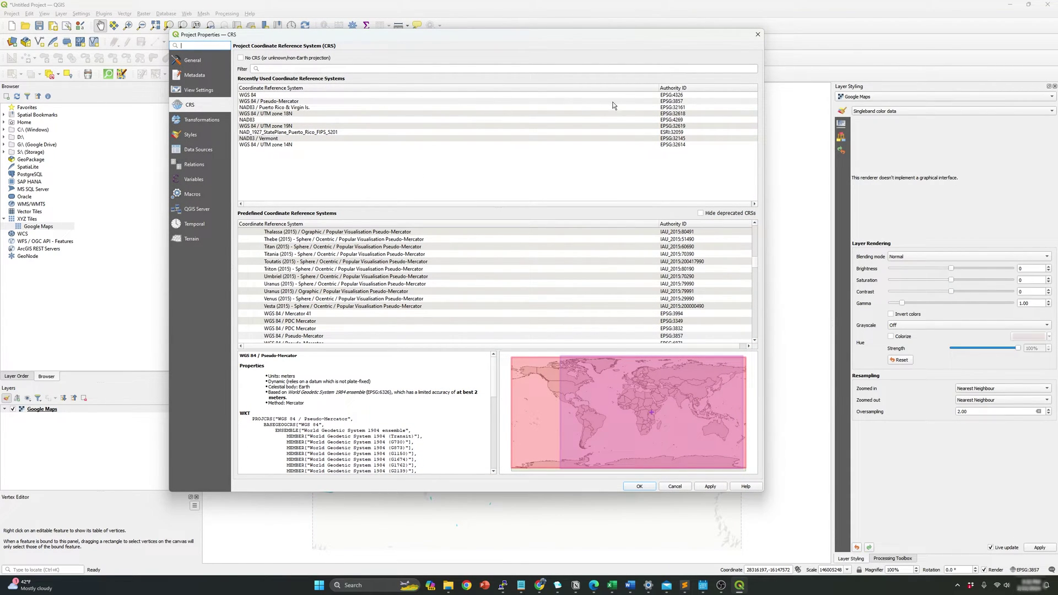
{"action": "left_click", "coordinate": [281, 96]}
{"action": "left_click", "coordinate": [645, 488]}
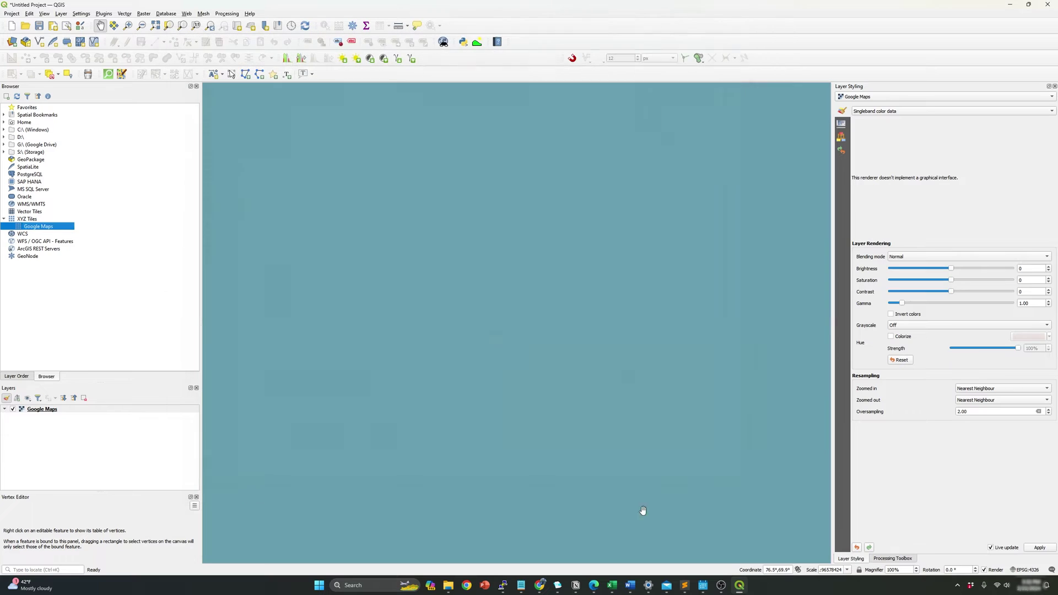
- Zoom in on Norfolk and the eastern US, then restore the WGS 84 / Pseudo-Mercator CRS
{"action": "scroll", "coordinate": [350, 294], "scroll_direction": "up", "scroll_amount": 6}
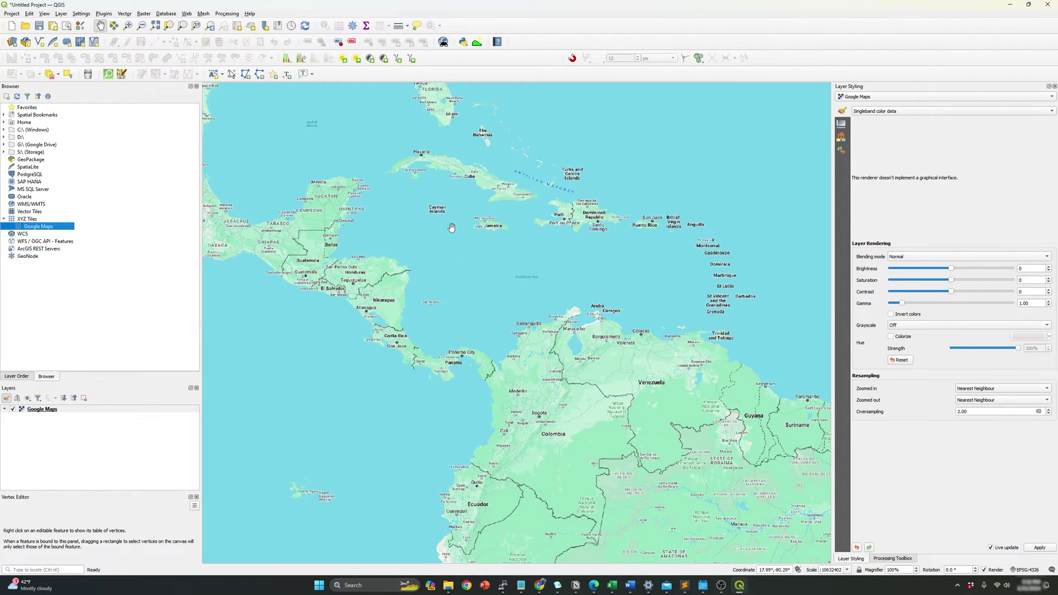
{"action": "left_click_drag", "start_coordinate": [416, 215], "coordinate": [422, 469]}
{"action": "scroll", "coordinate": [419, 390], "scroll_direction": "up", "scroll_amount": 2}
{"action": "scroll", "coordinate": [488, 192], "scroll_direction": "up", "scroll_amount": 3}
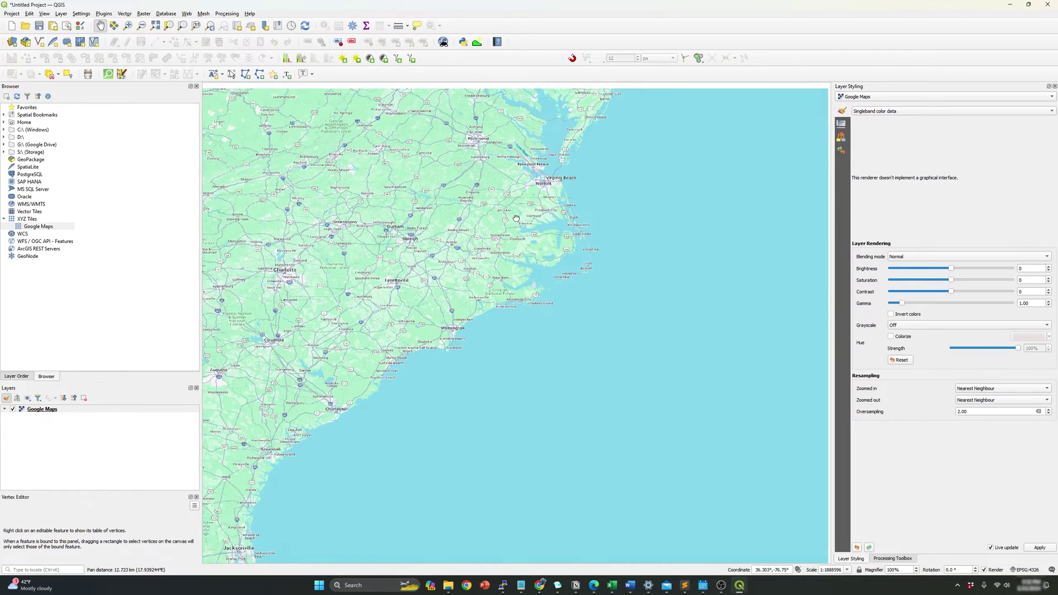
{"action": "left_click_drag", "start_coordinate": [488, 191], "coordinate": [488, 267]}
{"action": "scroll", "coordinate": [533, 208], "scroll_direction": "up", "scroll_amount": 1}
{"action": "scroll", "coordinate": [533, 208], "scroll_direction": "down", "scroll_amount": 1}
{"action": "scroll", "coordinate": [524, 283], "scroll_direction": "down", "scroll_amount": 1}
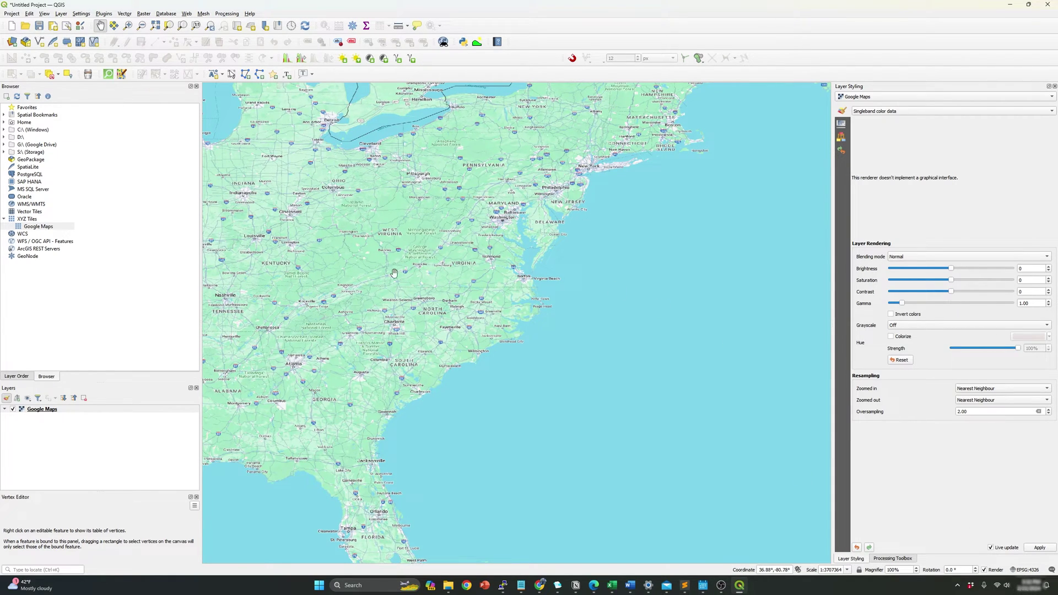
{"action": "left_click_drag", "start_coordinate": [391, 266], "coordinate": [543, 259]}
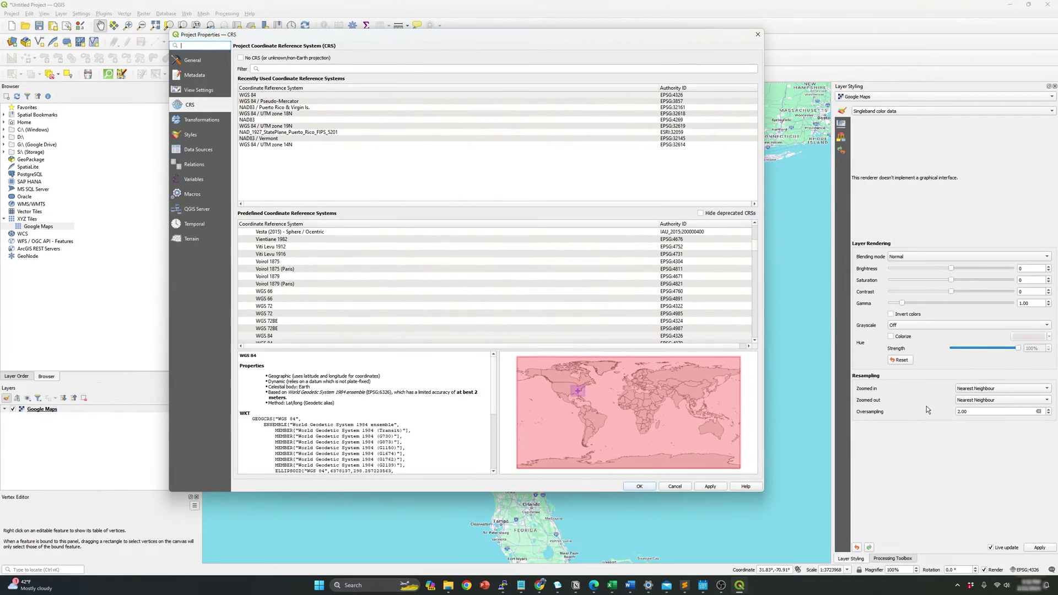
{"action": "left_click", "coordinate": [682, 103]}
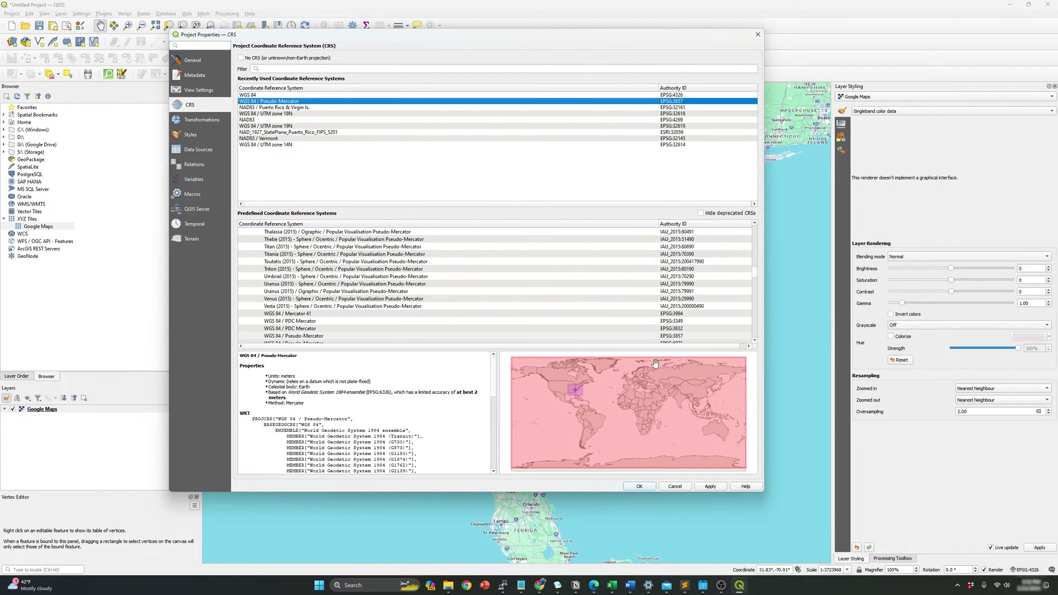
{"action": "left_click", "coordinate": [639, 486]}
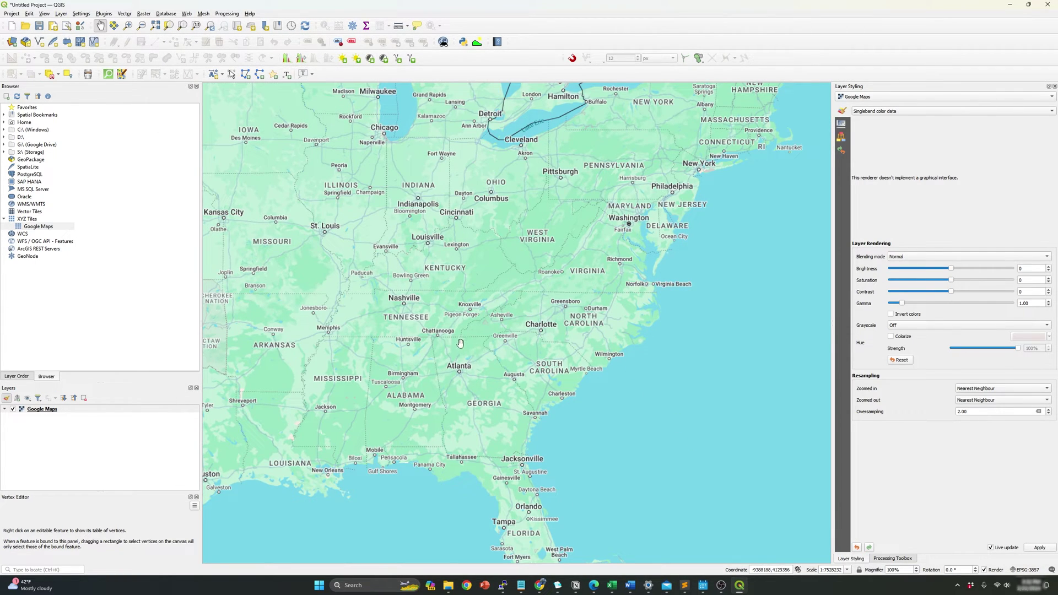
- Zoom and pan around the Carolinas and US east coast, then bring up the script in Sublime Text
{"action": "left_click_drag", "start_coordinate": [600, 347], "coordinate": [543, 273]}
{"action": "scroll", "coordinate": [588, 263], "scroll_direction": "up", "scroll_amount": 1}
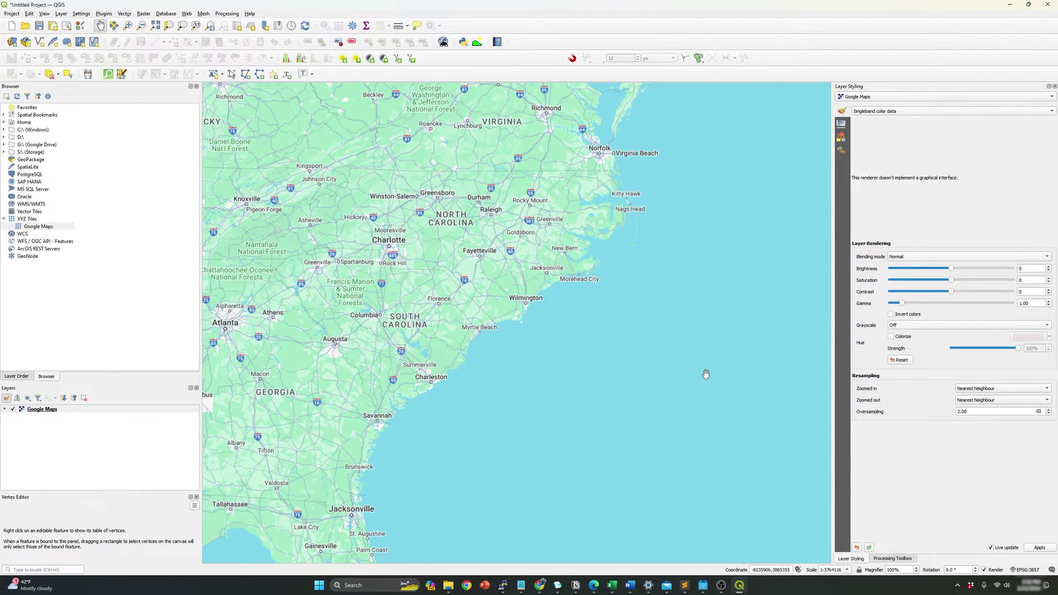
{"action": "scroll", "coordinate": [610, 282], "scroll_direction": "down", "scroll_amount": 2}
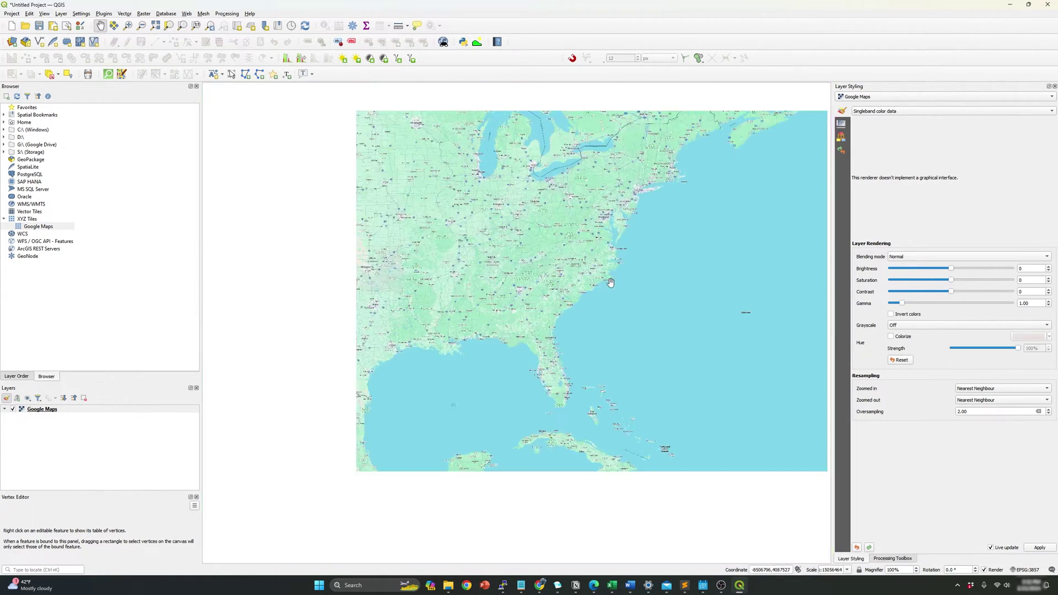
{"action": "left_click_drag", "start_coordinate": [592, 283], "coordinate": [561, 289]}
{"action": "scroll", "coordinate": [561, 290], "scroll_direction": "down", "scroll_amount": 1}
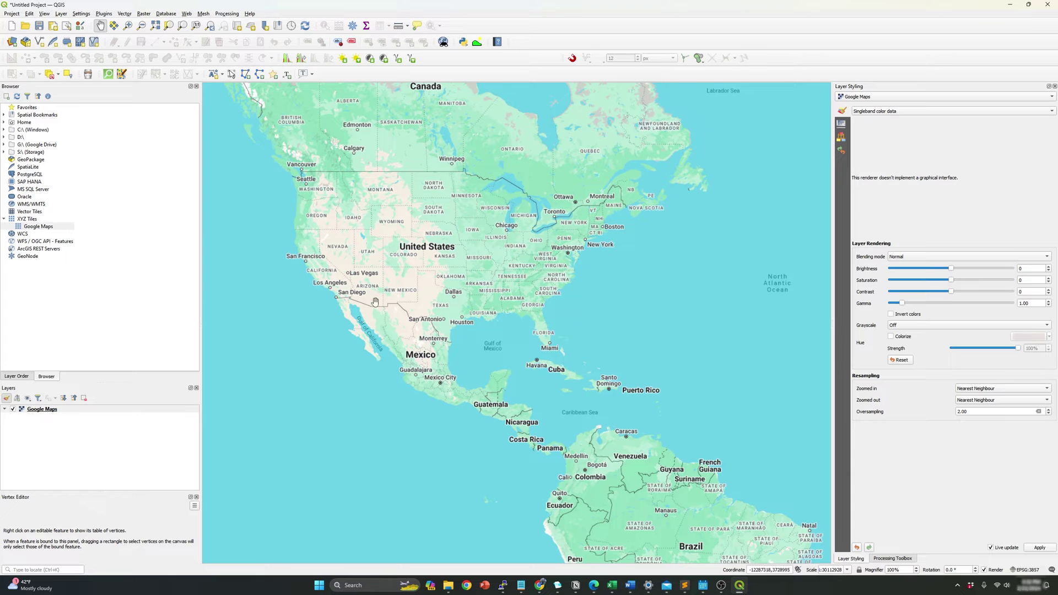
{"action": "scroll", "coordinate": [653, 292], "scroll_direction": "up", "scroll_amount": 1}
{"action": "left_click_drag", "start_coordinate": [489, 244], "coordinate": [491, 328]}
{"action": "scroll", "coordinate": [491, 328], "scroll_direction": "up", "scroll_amount": 1}
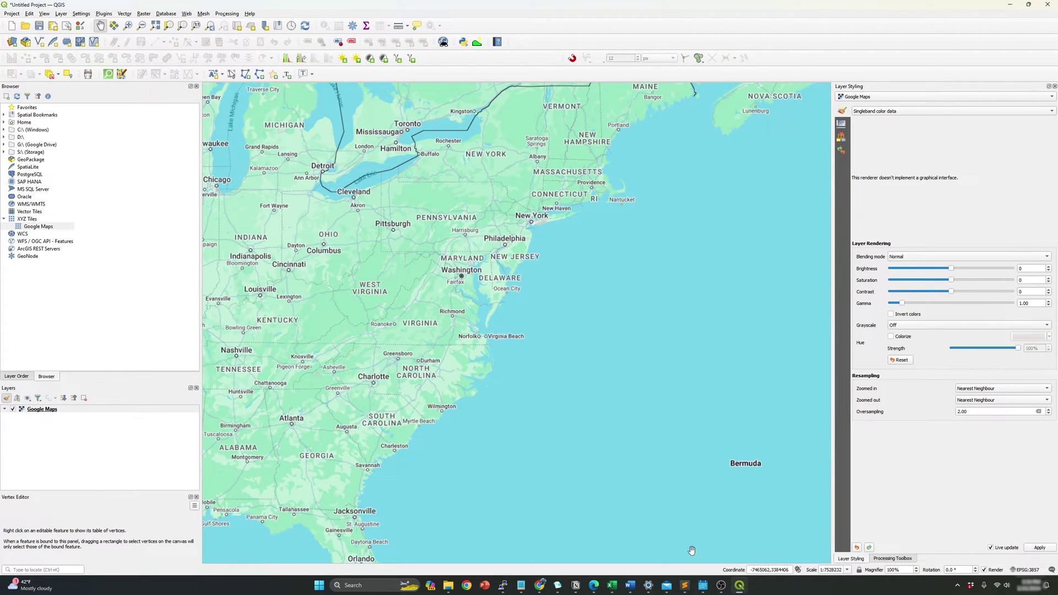
{"action": "mouse_move", "coordinate": [725, 592]}
{"action": "left_click", "coordinate": [684, 585]}
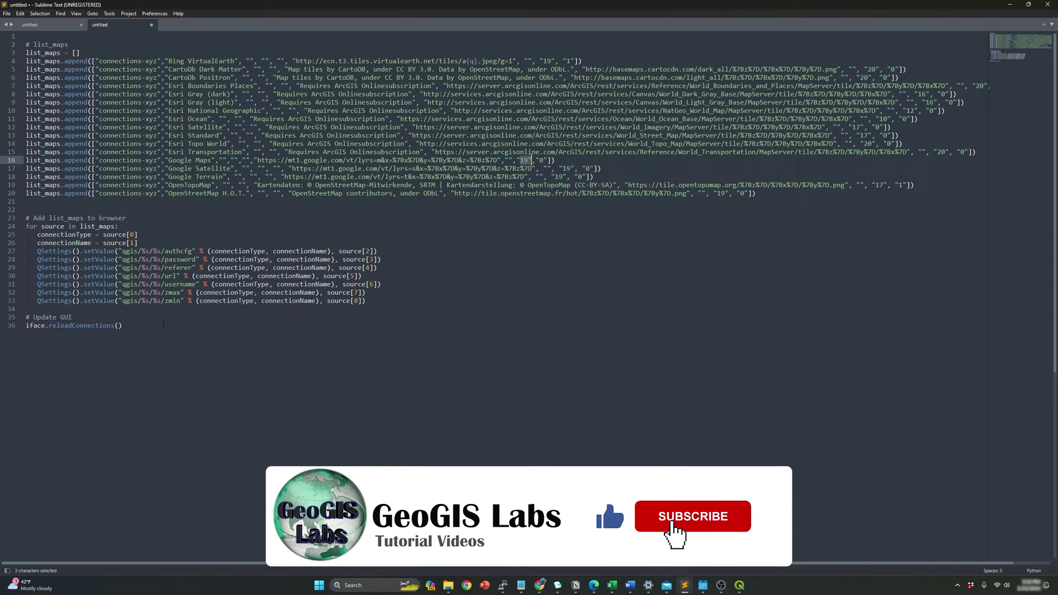
- Copy lines 2–36 of the basemap script
{"action": "left_click_drag", "start_coordinate": [163, 323], "coordinate": [26, 44]}
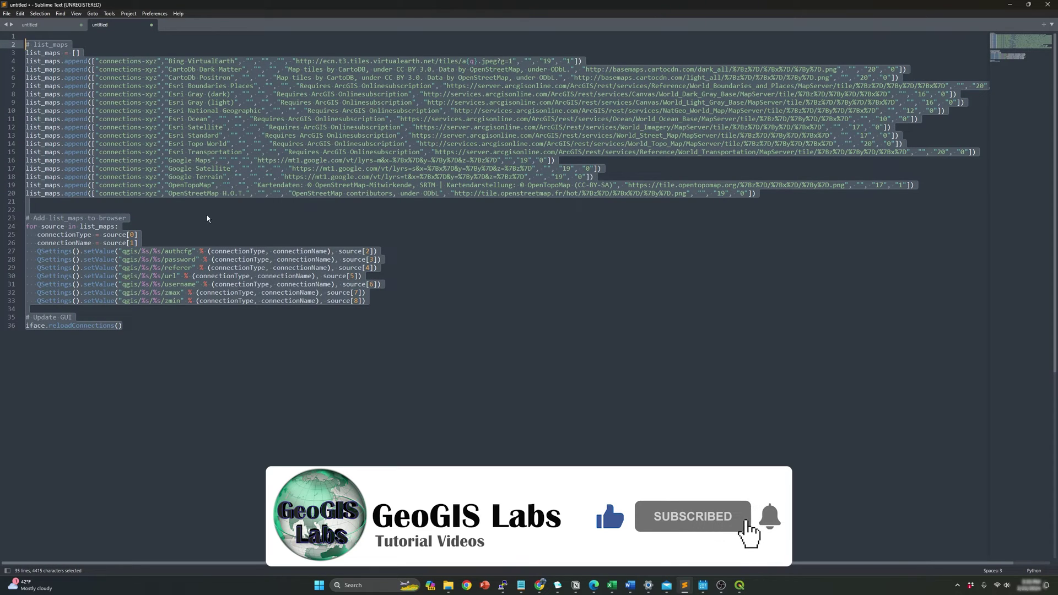
{"action": "key", "text": "ctrl+c"}
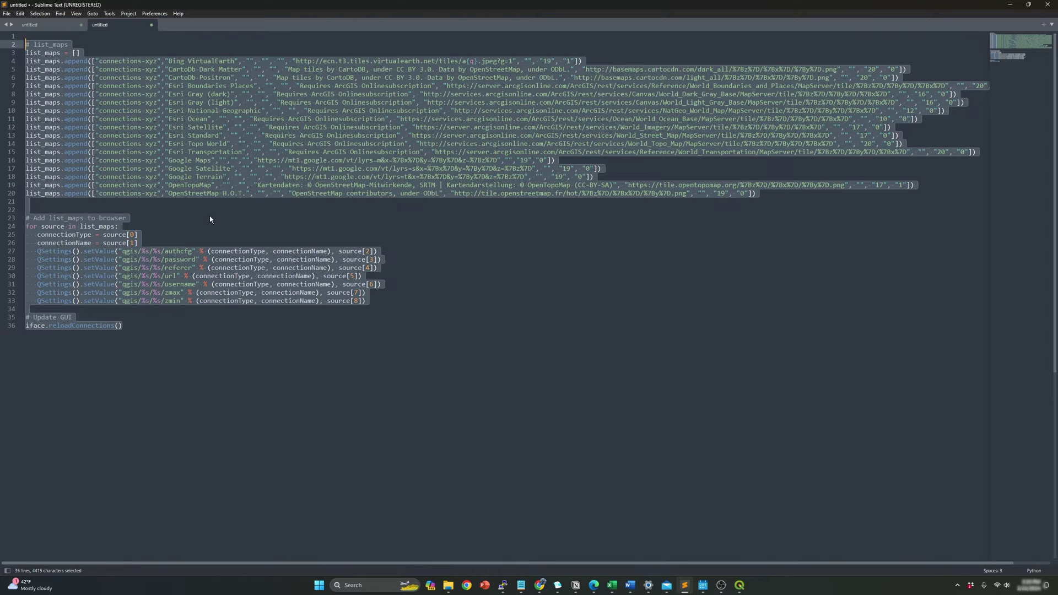
- Delete the Google Maps connection from XYZ Tiles in the QGIS Browser
{"action": "left_click", "coordinate": [1009, 4]}
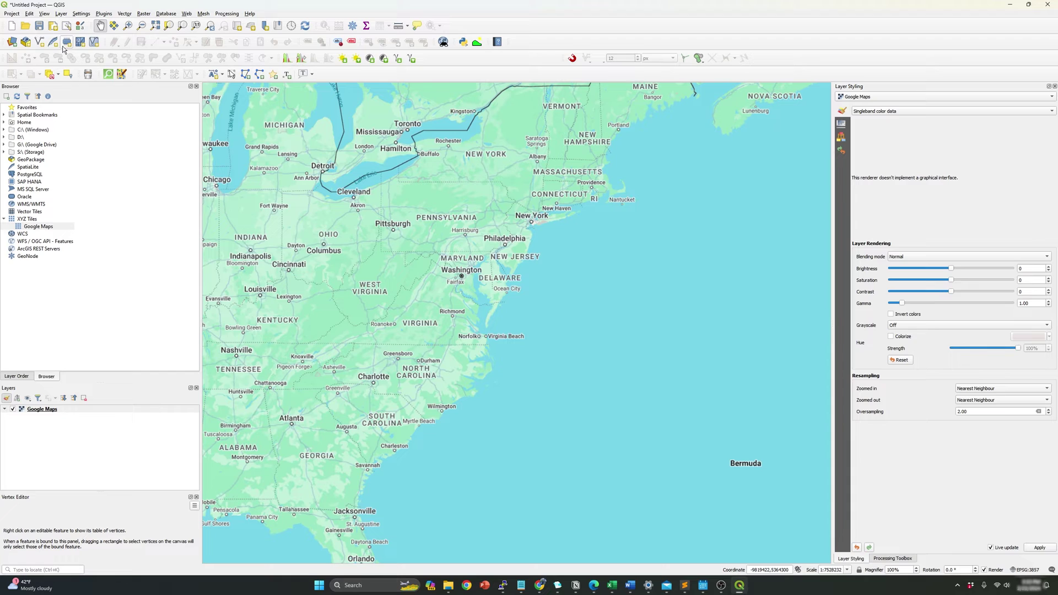
{"action": "right_click", "coordinate": [45, 227]}
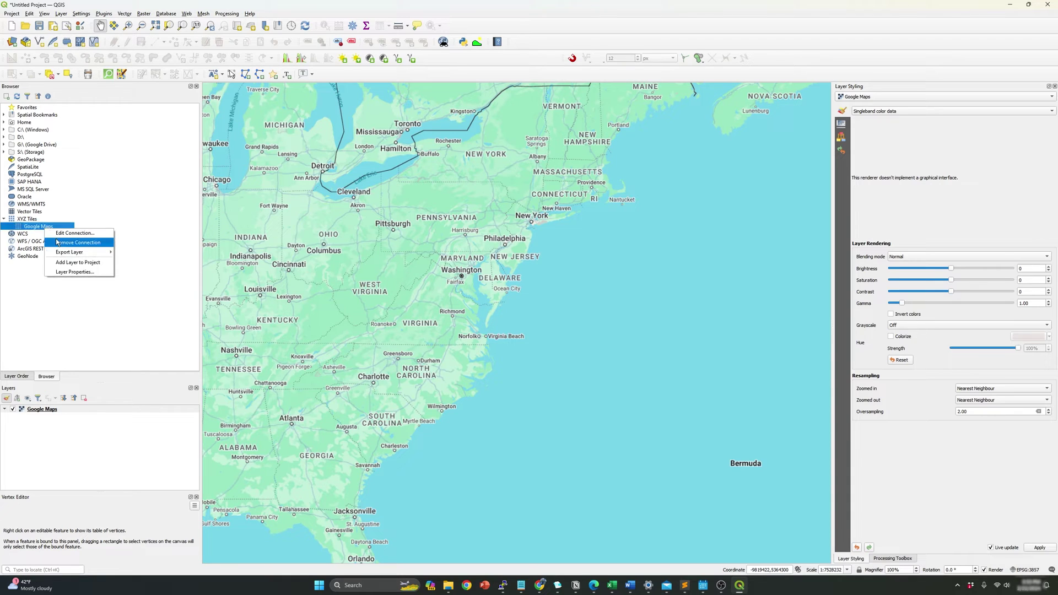
{"action": "left_click", "coordinate": [57, 242]}
{"action": "left_click", "coordinate": [553, 296]}
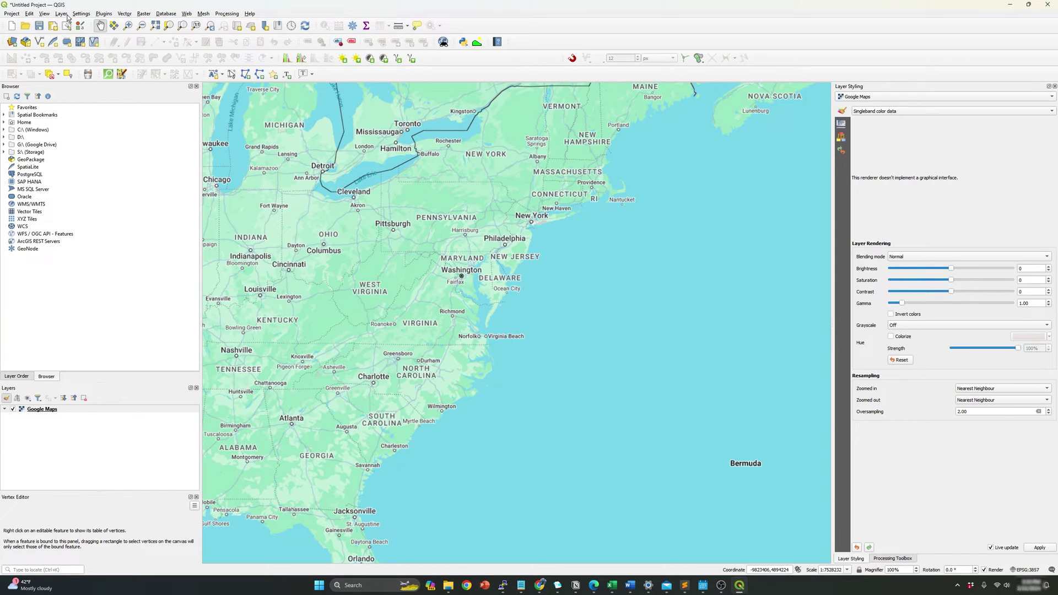
{"action": "left_click", "coordinate": [104, 15]}
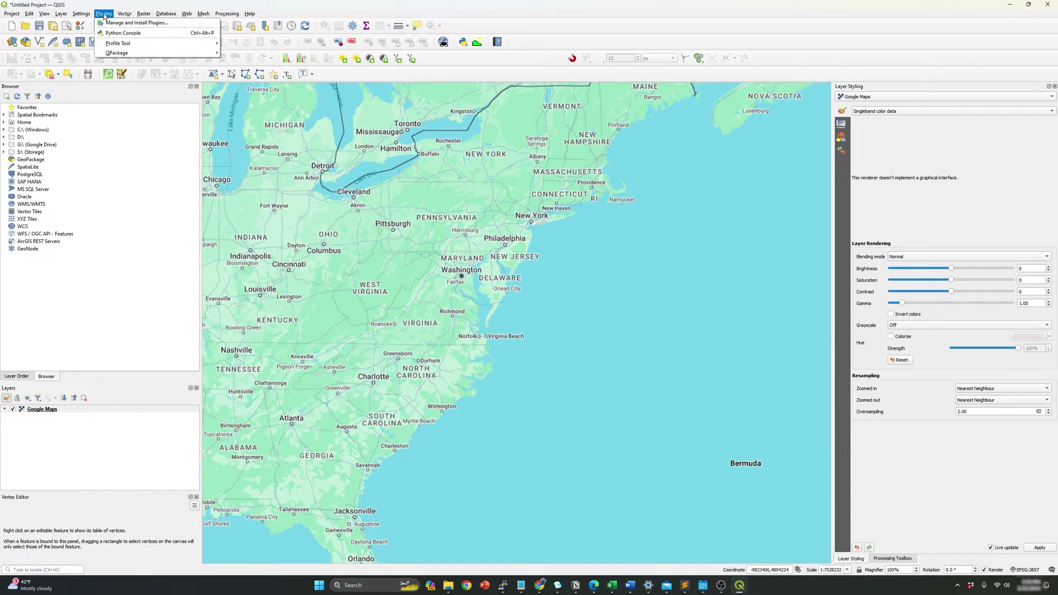
- Run the pasted basemap script in the Python Console, then remove the Google Maps layer
{"action": "left_click", "coordinate": [123, 33]}
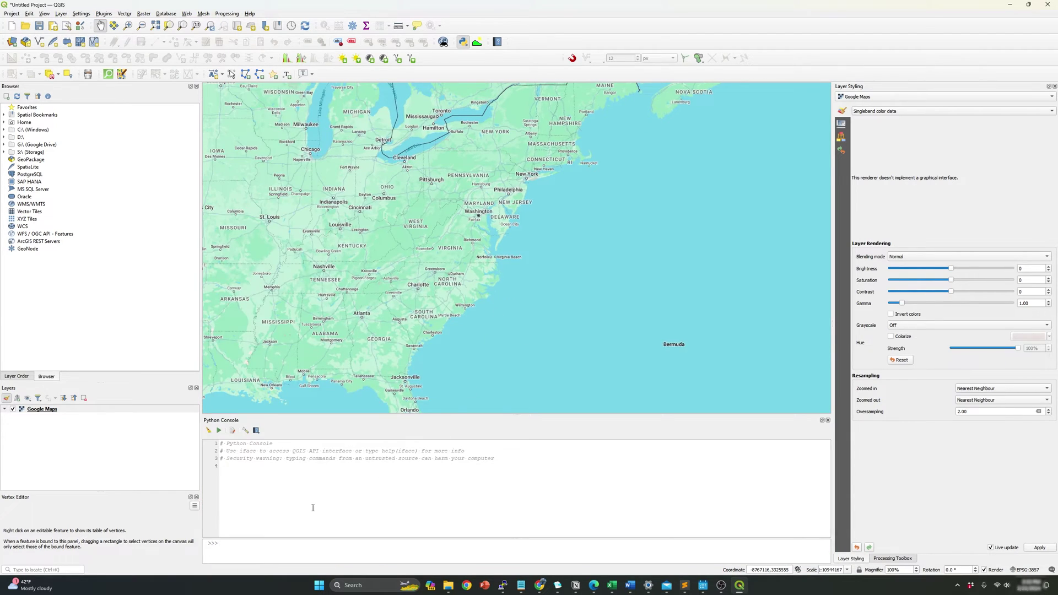
{"action": "key", "text": "ctrl+v"}
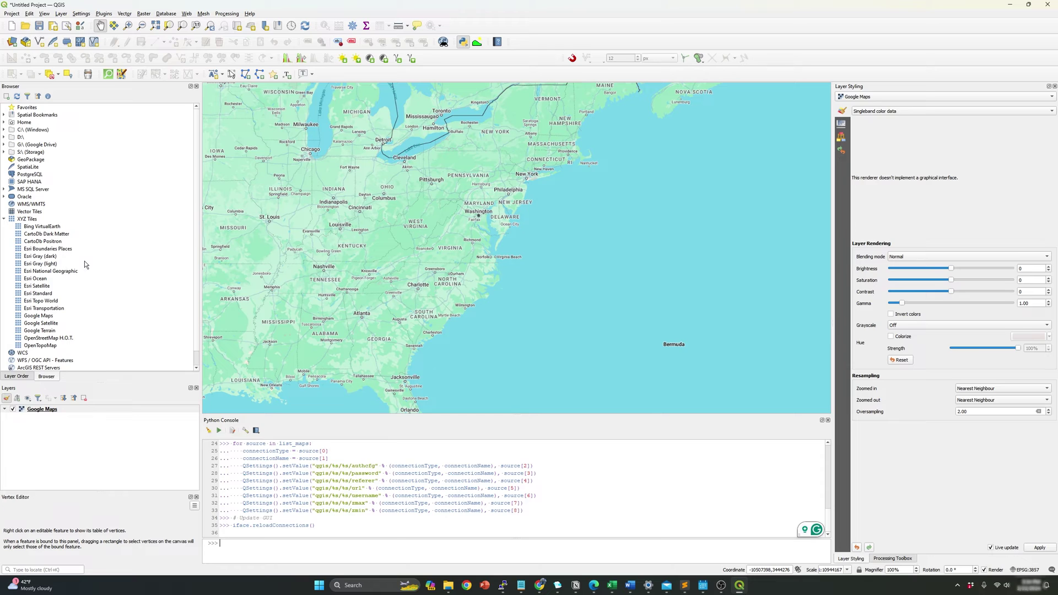
{"action": "right_click", "coordinate": [53, 411]}
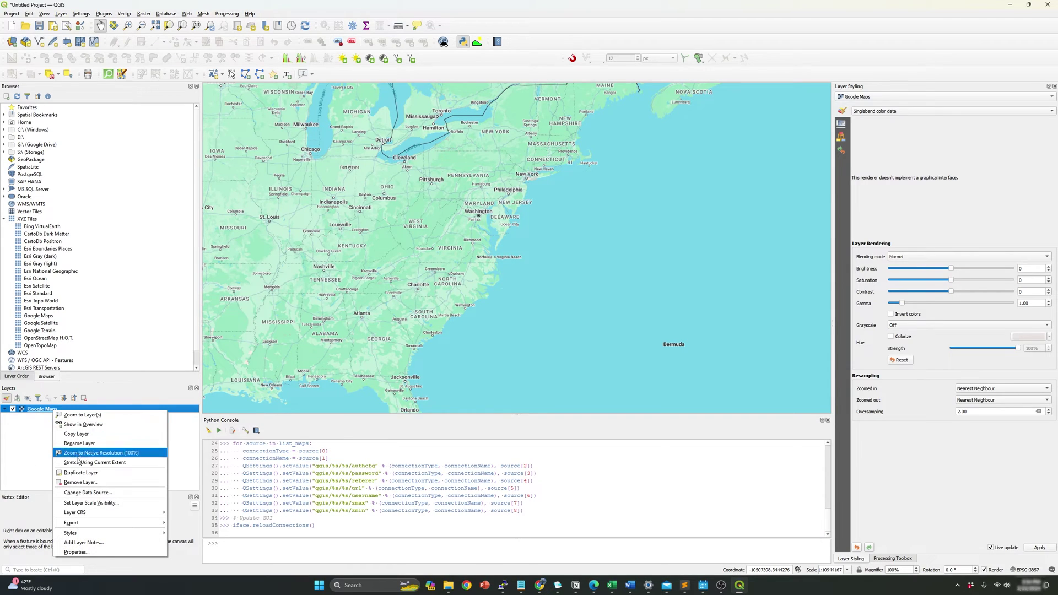
{"action": "left_click", "coordinate": [77, 485]}
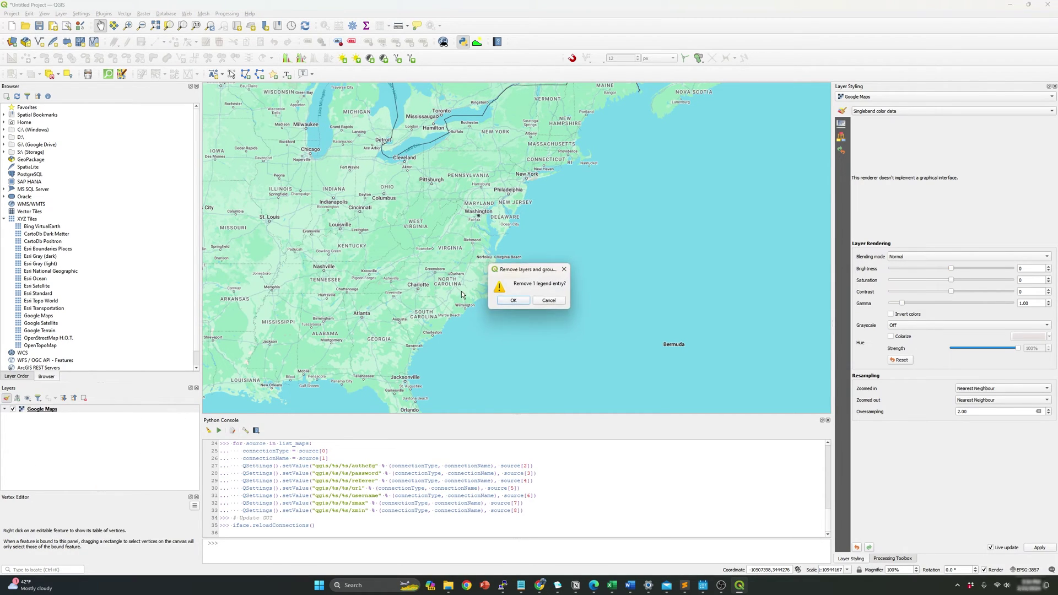
{"action": "left_click", "coordinate": [518, 296]}
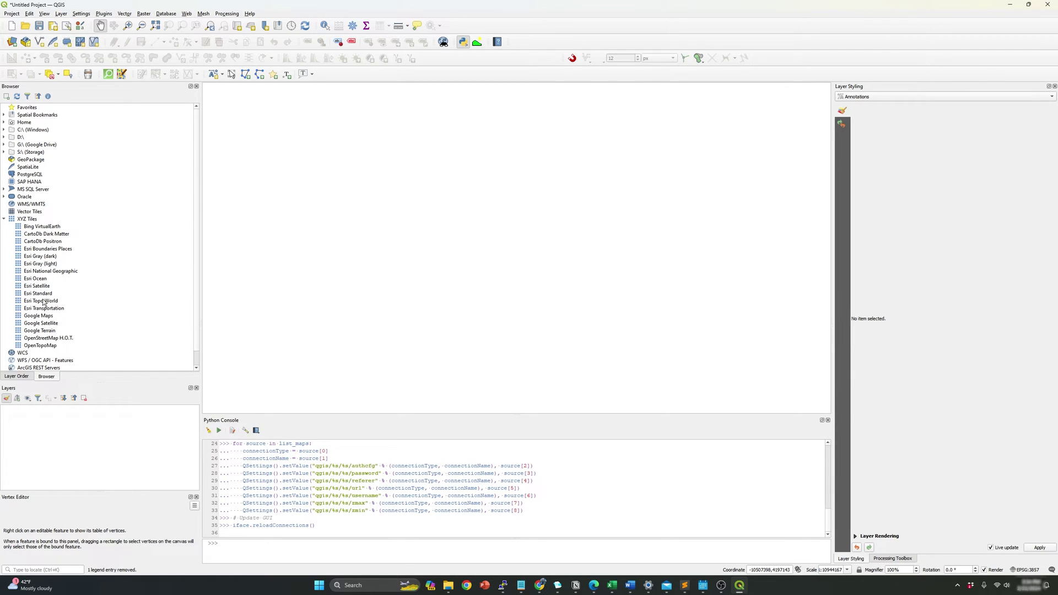
- Add Google Satellite as a layer and zoom from Florida and the Bahamas to Puerto Rico
{"action": "double_click", "coordinate": [41, 322]}
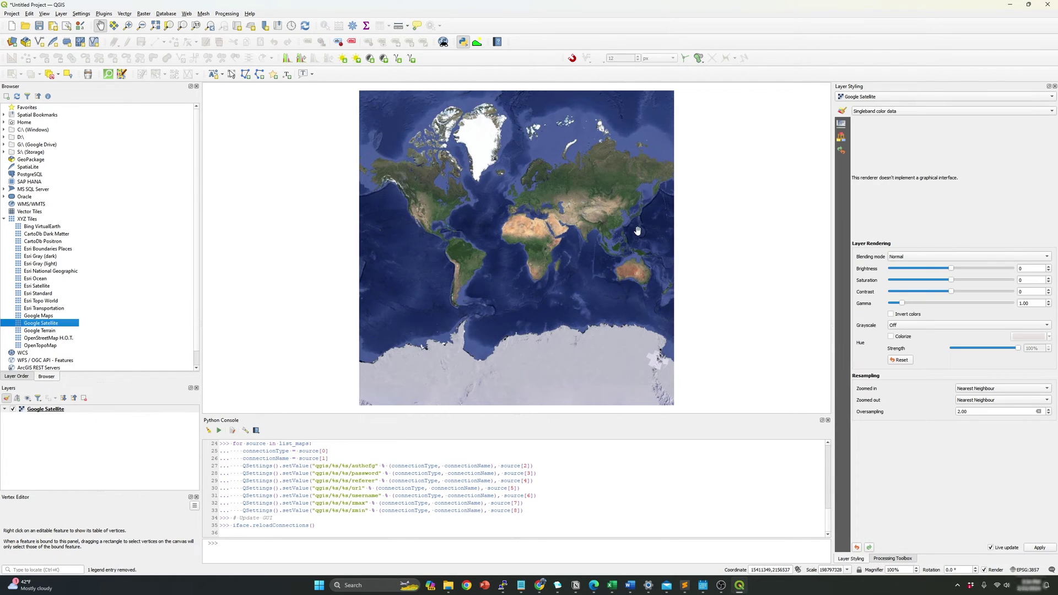
{"action": "scroll", "coordinate": [461, 233], "scroll_direction": "up", "scroll_amount": 3}
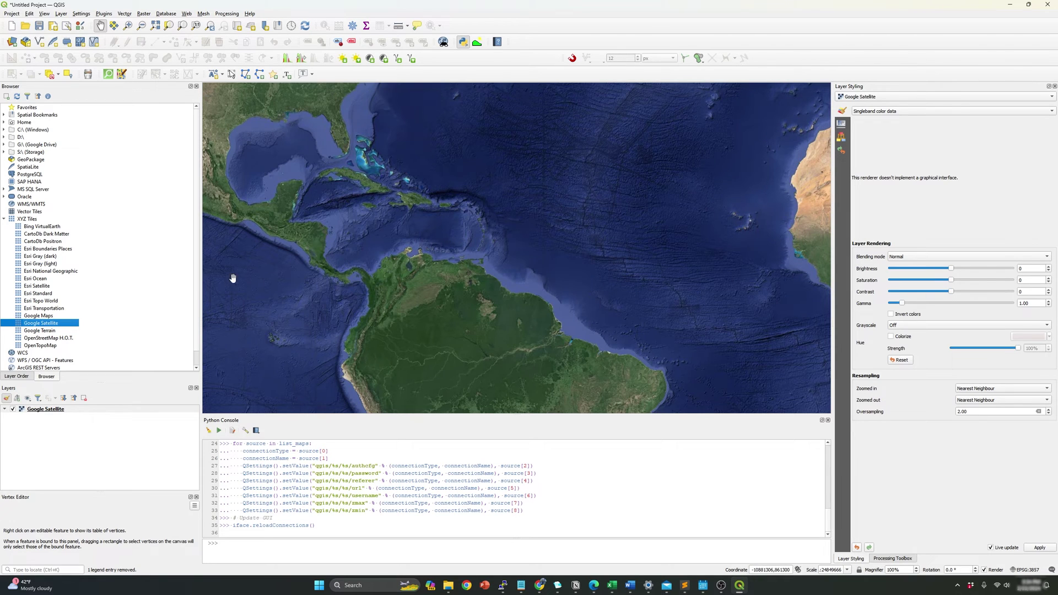
{"action": "scroll", "coordinate": [386, 187], "scroll_direction": "up", "scroll_amount": 2}
{"action": "left_click_drag", "start_coordinate": [414, 221], "coordinate": [454, 84]}
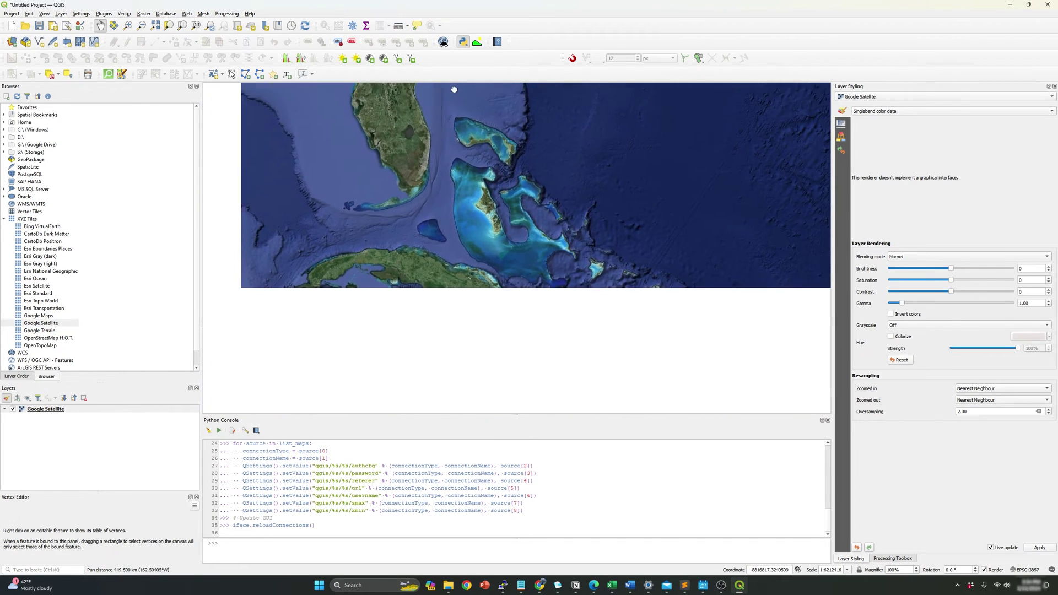
{"action": "left_click_drag", "start_coordinate": [778, 302], "coordinate": [359, 189]}
{"action": "scroll", "coordinate": [397, 210], "scroll_direction": "up", "scroll_amount": 2}
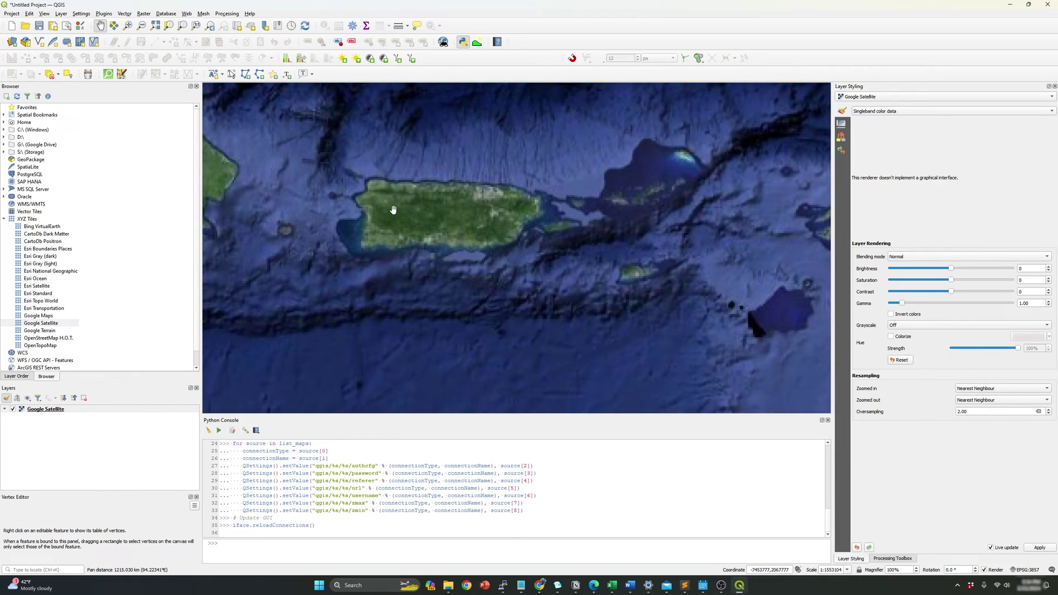
{"action": "scroll", "coordinate": [425, 196], "scroll_direction": "up", "scroll_amount": 2}
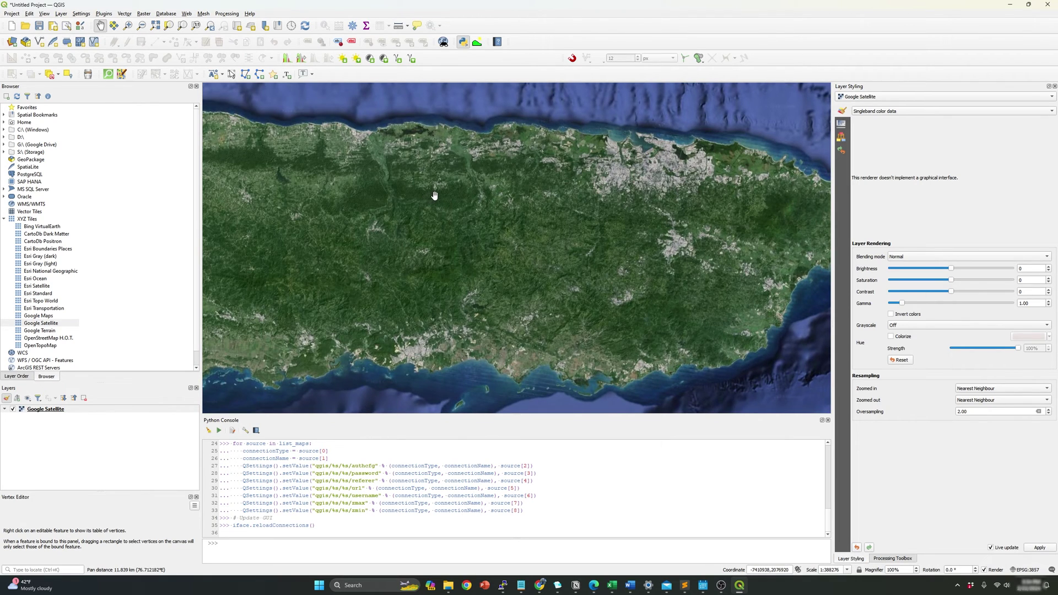
{"action": "scroll", "coordinate": [434, 197], "scroll_direction": "down", "scroll_amount": 2}
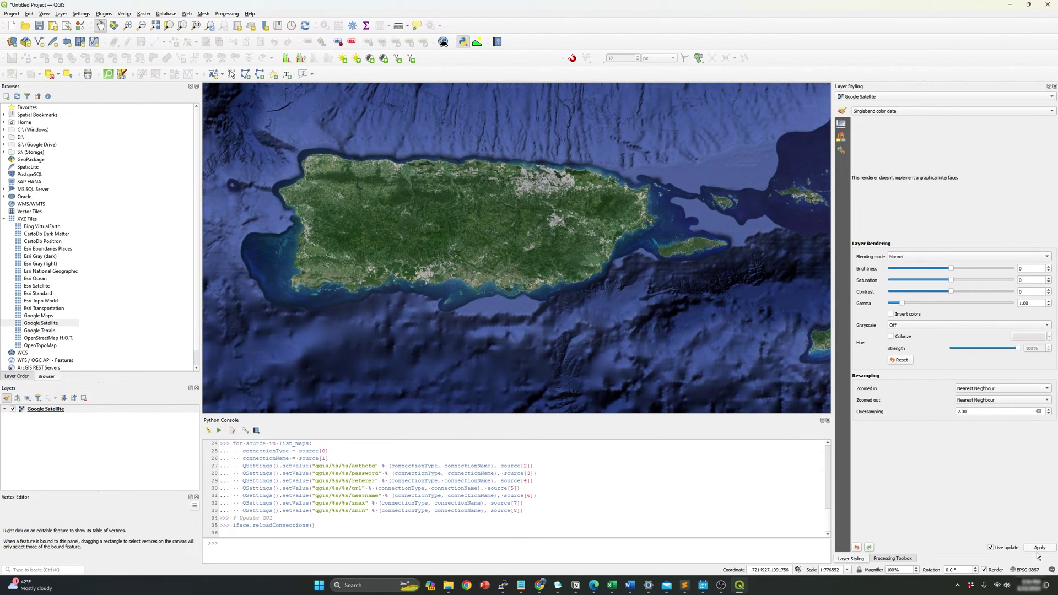
- Switch the project CRS to WGS 84 EPSG:4326 and frame eastern North America and the Caribbean
{"action": "left_click", "coordinate": [1023, 569]}
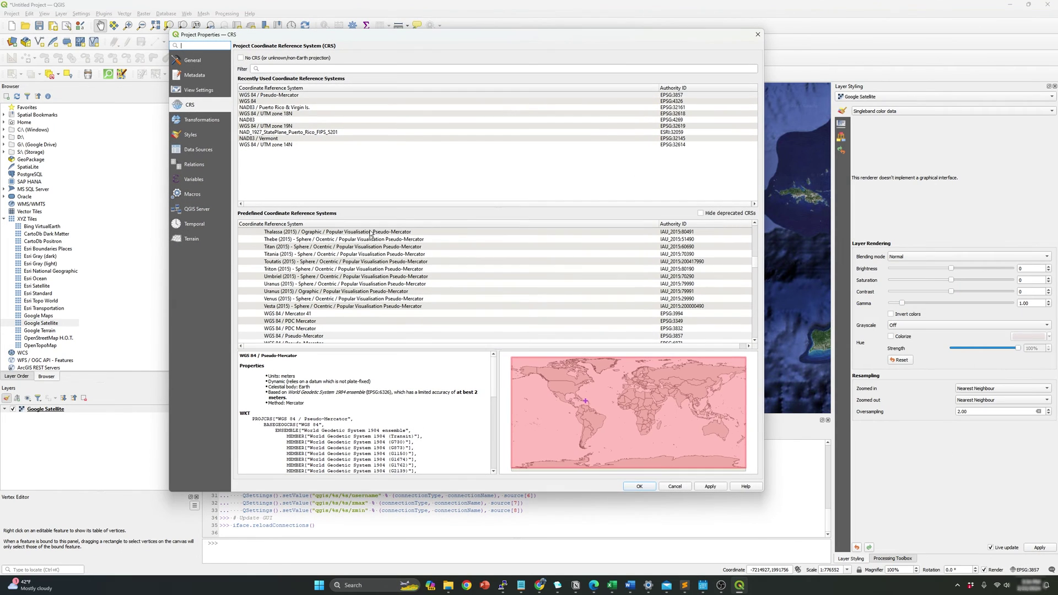
{"action": "left_click", "coordinate": [257, 102]}
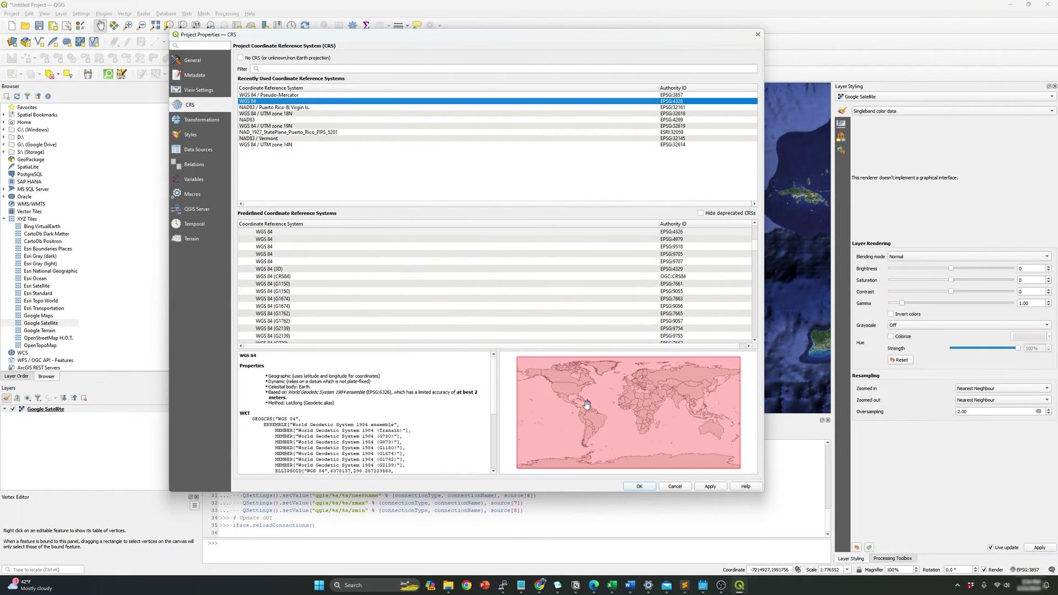
{"action": "left_click", "coordinate": [634, 487]}
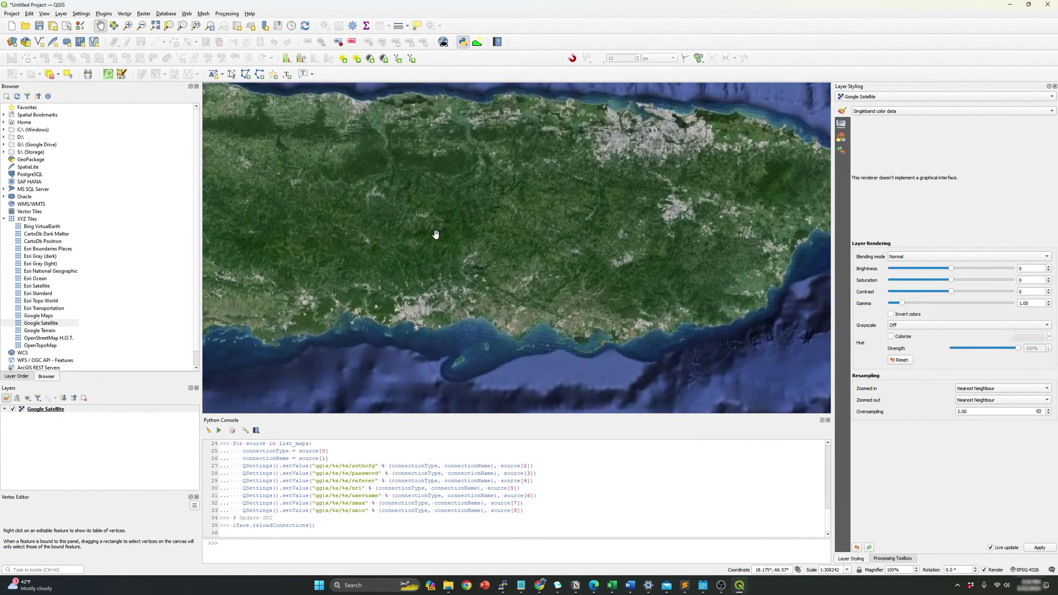
{"action": "scroll", "coordinate": [435, 236], "scroll_direction": "down", "scroll_amount": 5}
{"action": "scroll", "coordinate": [438, 235], "scroll_direction": "down", "scroll_amount": 5}
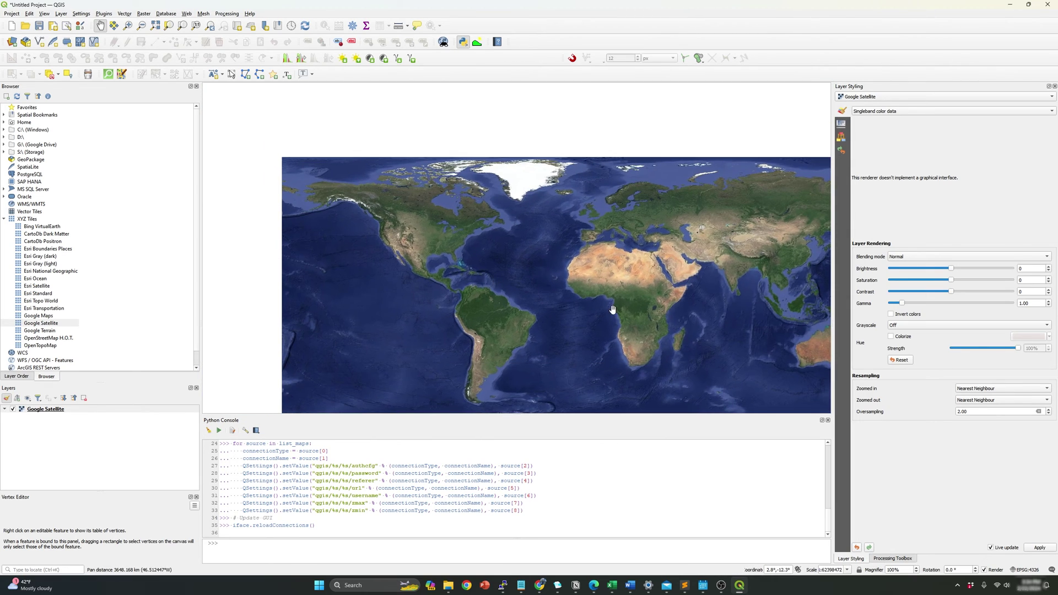
{"action": "left_click", "coordinate": [439, 241]}
{"action": "left_click_drag", "start_coordinate": [439, 241], "coordinate": [515, 298]}
{"action": "scroll", "coordinate": [286, 171], "scroll_direction": "up", "scroll_amount": 5}
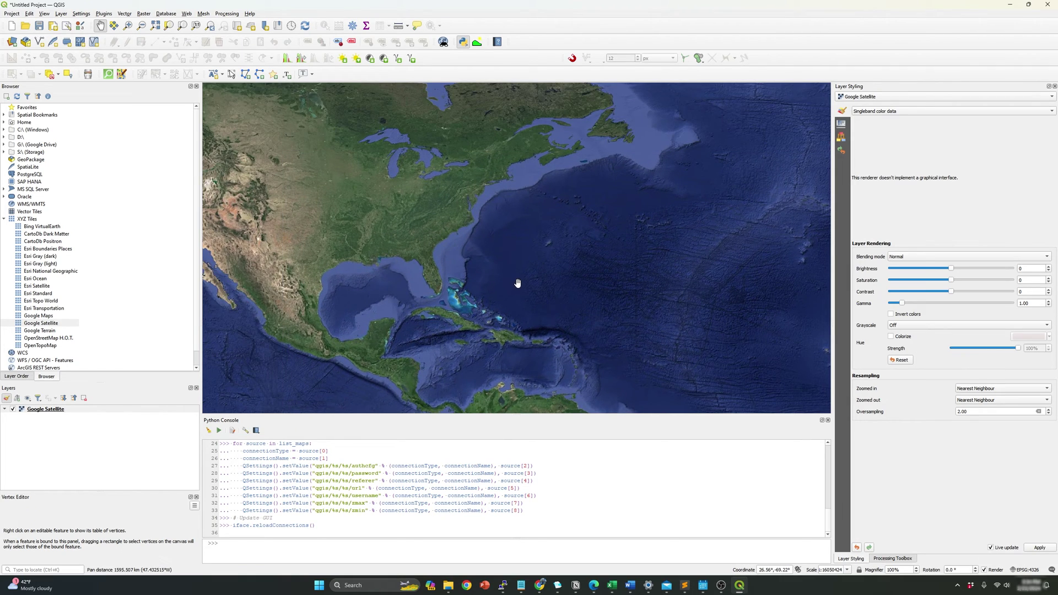